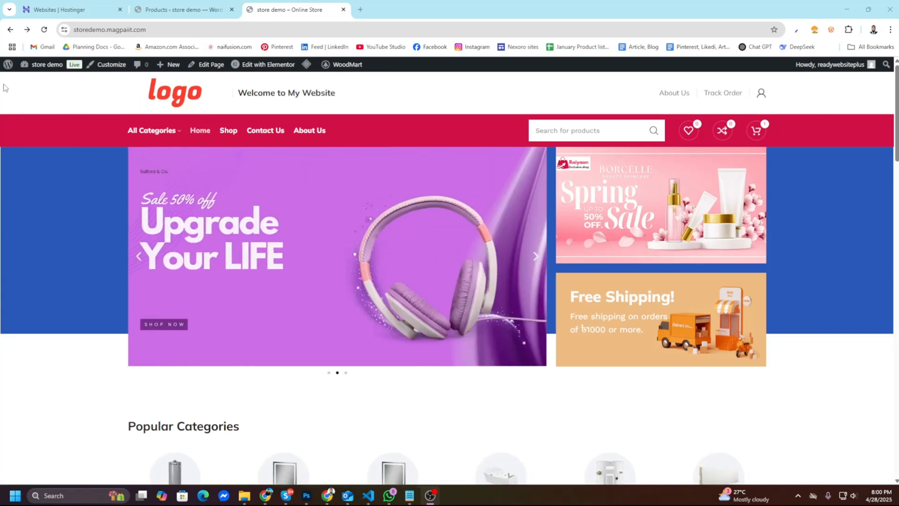
- Open the store's WordPress admin dashboard at storedemo.magpaiit.com/wp-admin
mouse_move(7, 69)
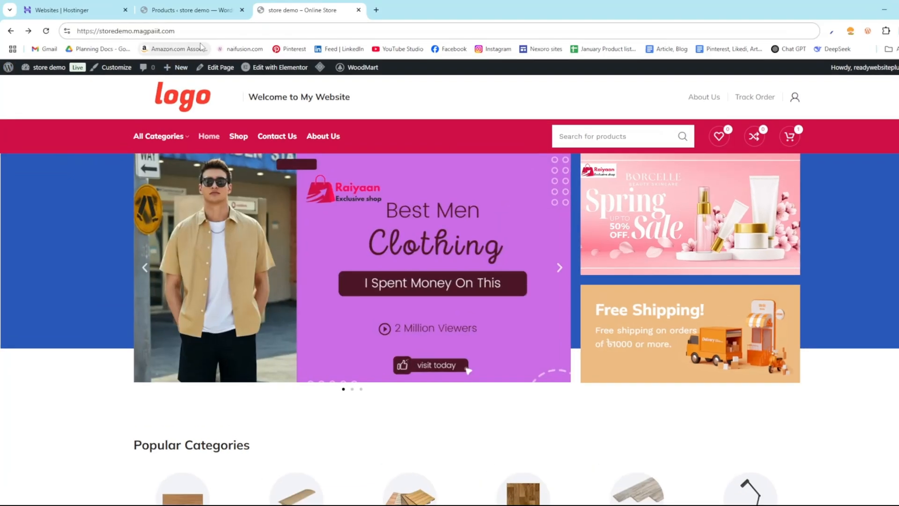
click(198, 29)
double_click(204, 28)
click(414, 57)
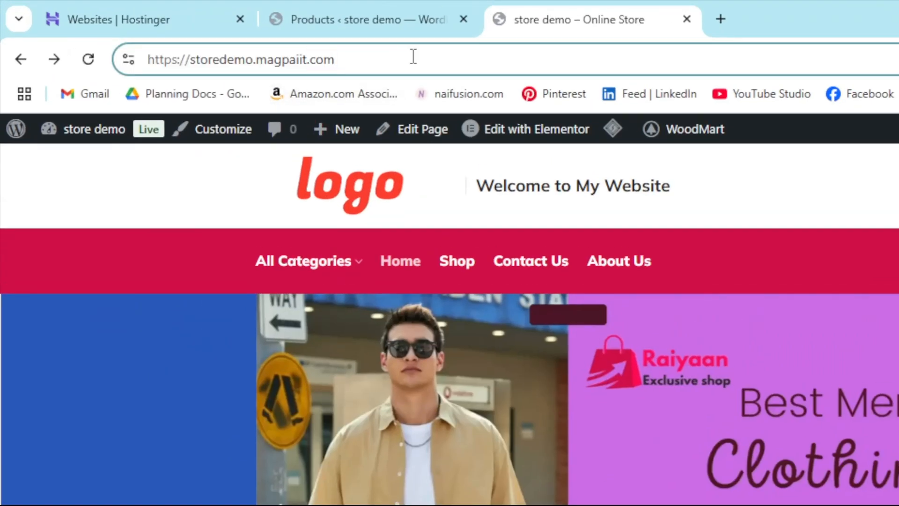
text(/wp-)
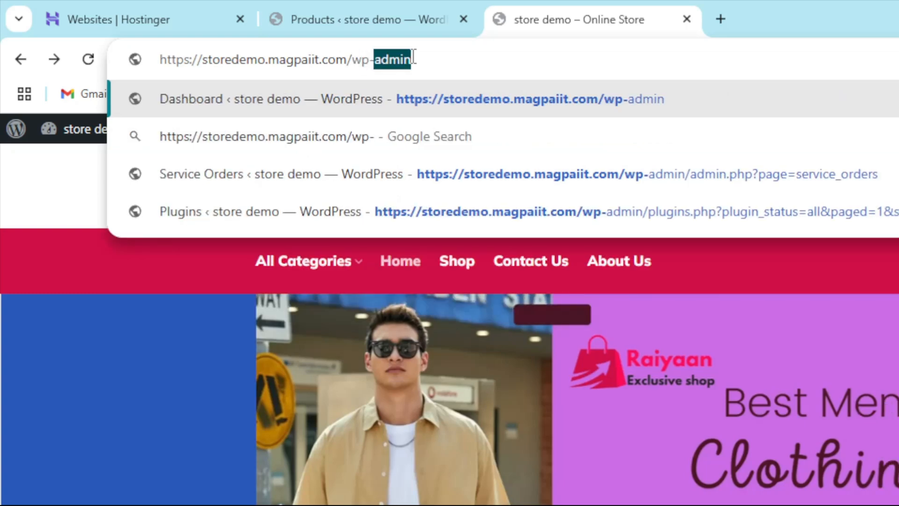
text(admin)
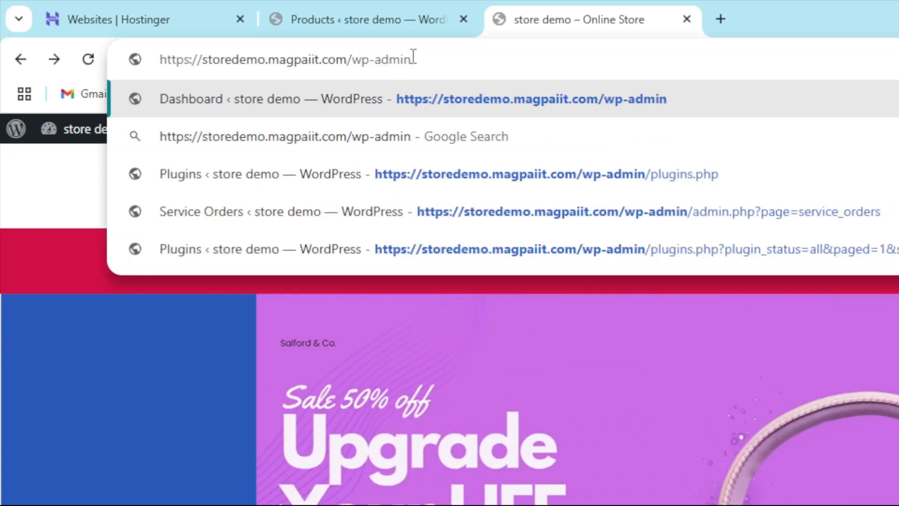
key(Return)
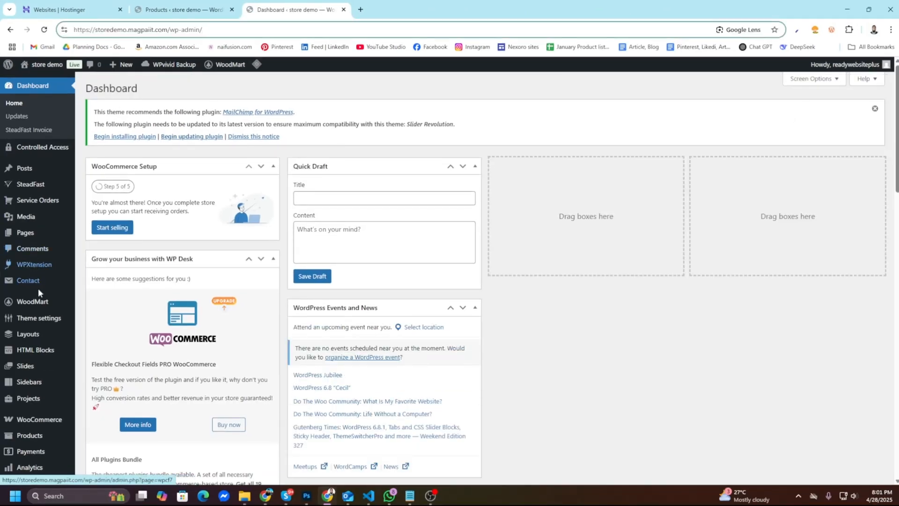
- Open the list of all products in the store's admin area
scroll(39, 300, down, 1)
scroll(39, 300, down, 2)
mouse_move(28, 294)
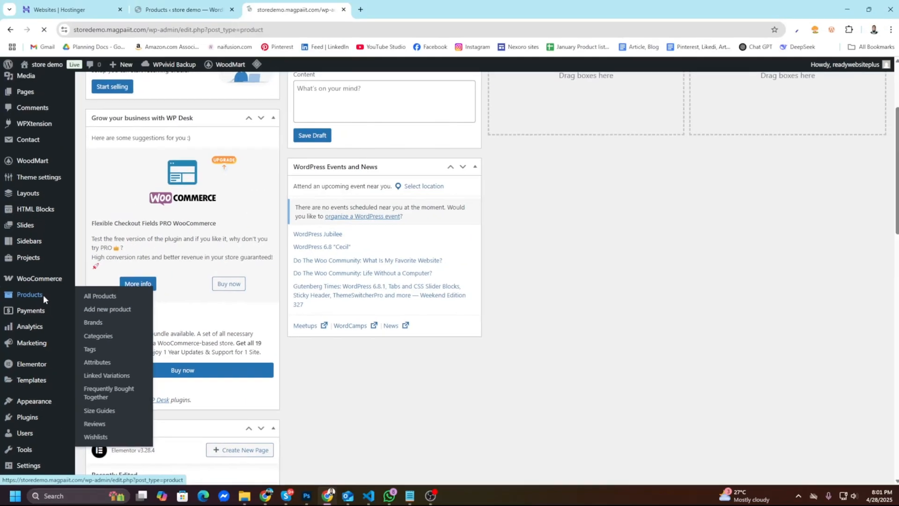
click(88, 262)
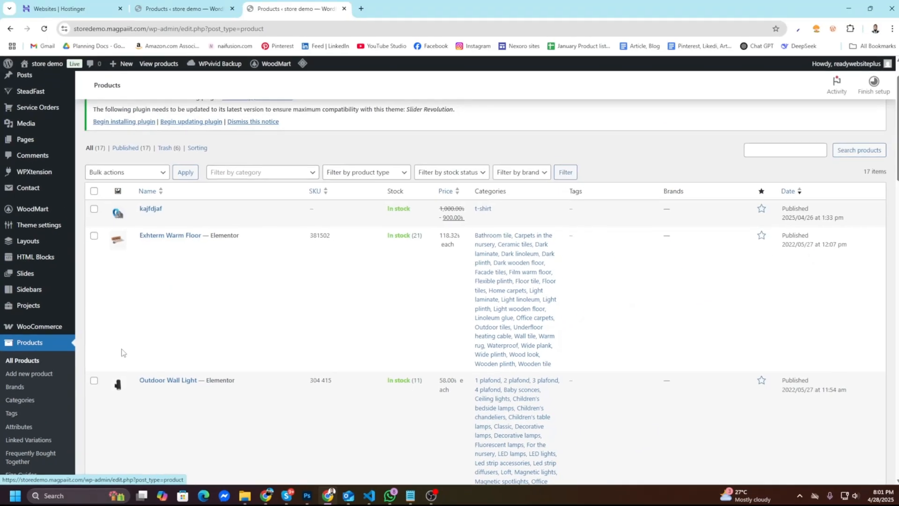
- Find the Exhterm Warm Floor product in the list and open it for editing
scroll(618, 190, down, 10)
scroll(331, 335, down, 10)
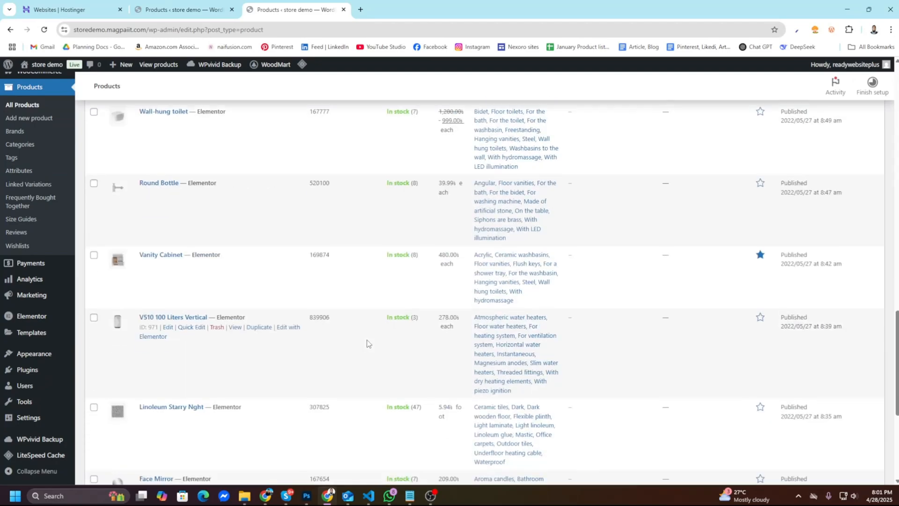
scroll(325, 339, up, 15)
scroll(325, 338, up, 10)
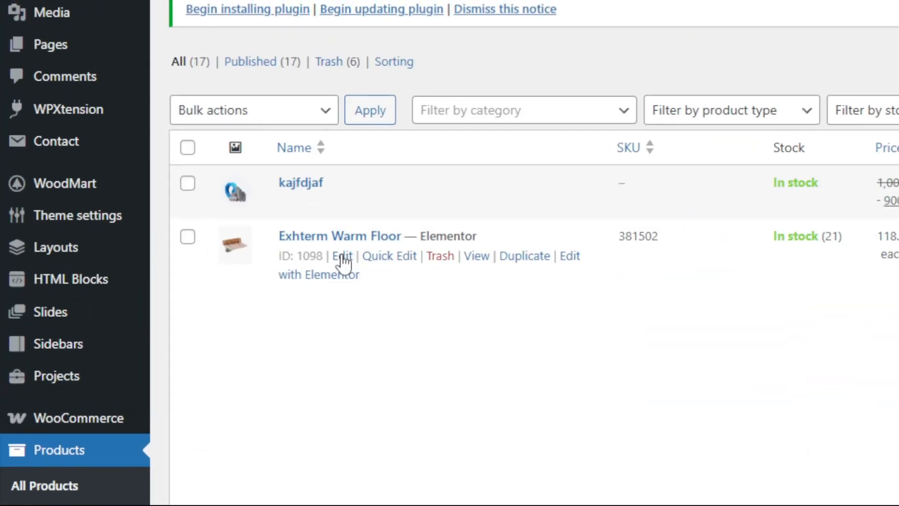
click(343, 256)
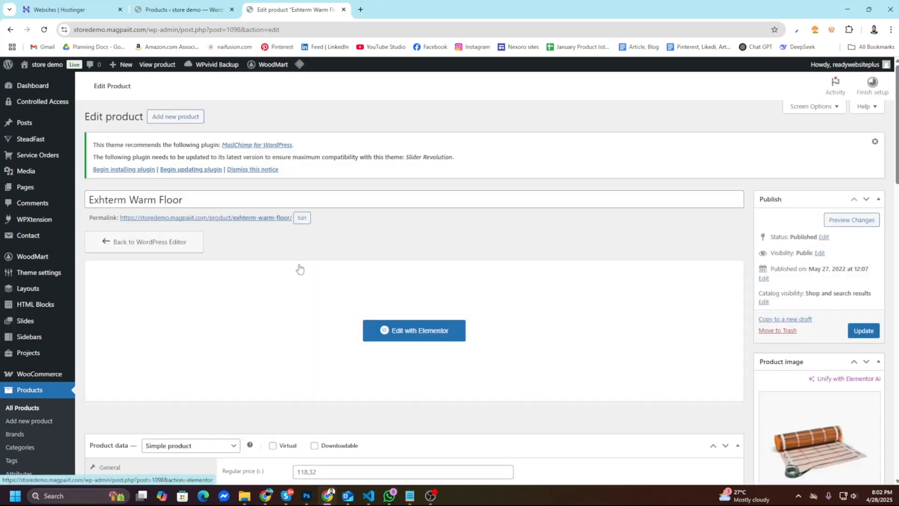
- Look over the product's edit page, including the publish options, product data and theme product settings
scroll(262, 269, down, 5)
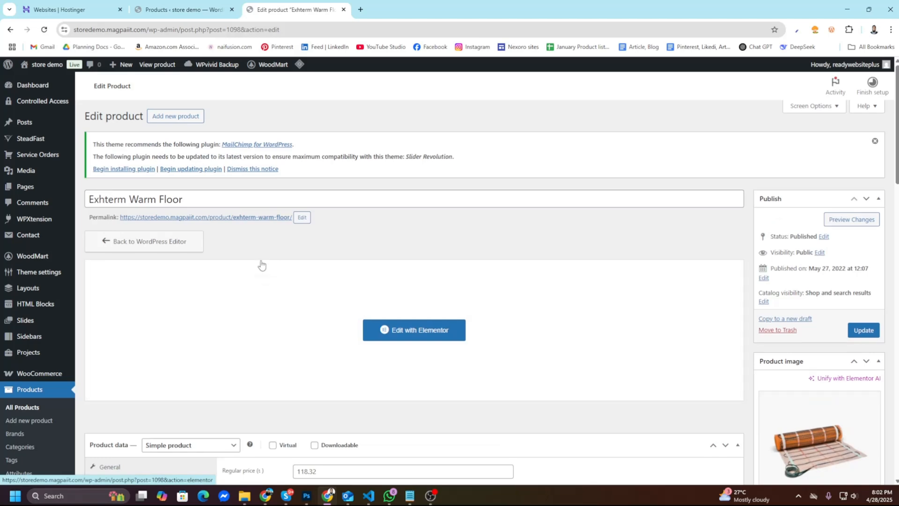
scroll(336, 251, down, 8)
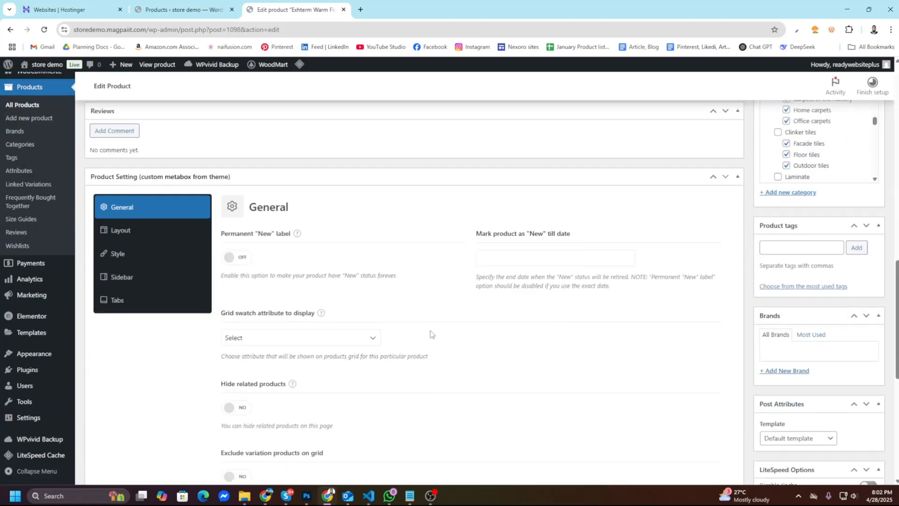
scroll(468, 342, up, 4)
scroll(496, 347, up, 9)
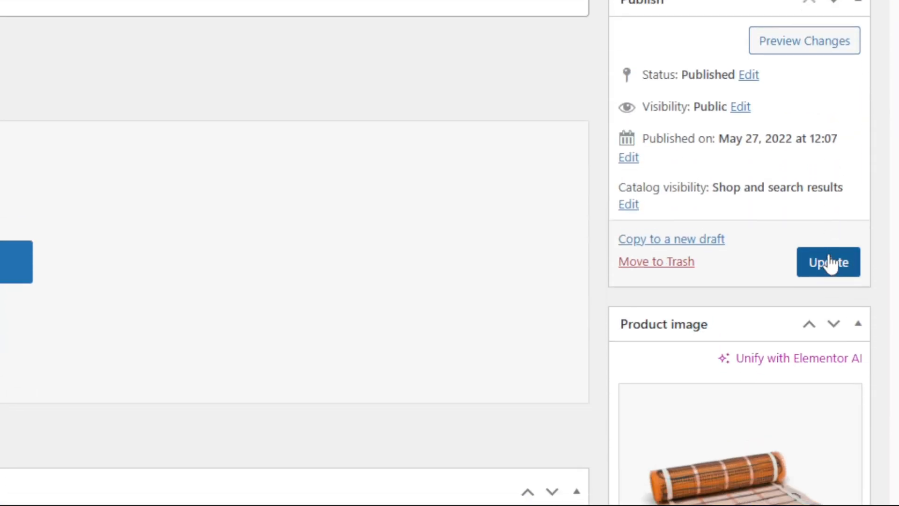
click(828, 262)
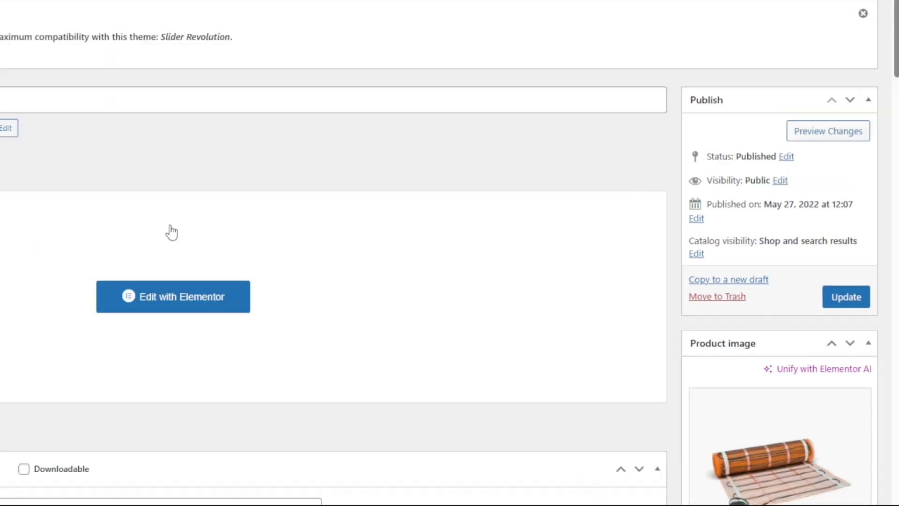
scroll(354, 289, down, 4)
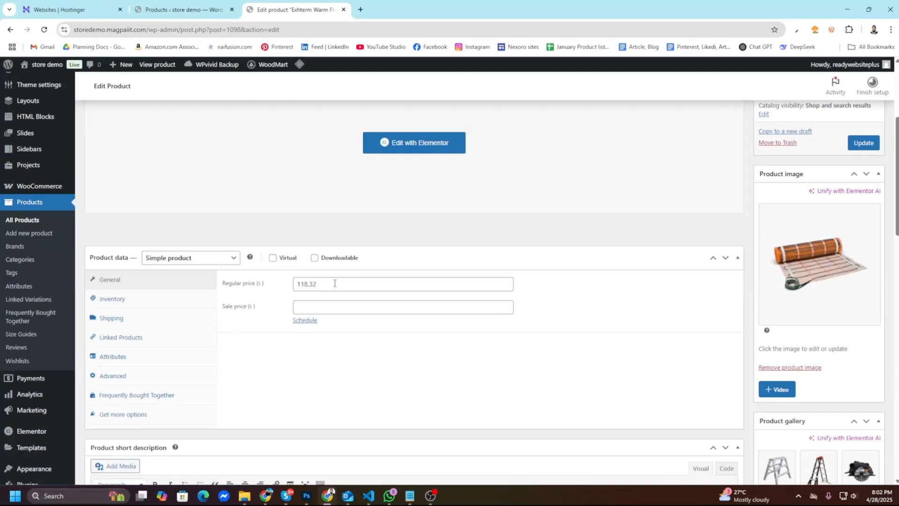
scroll(334, 283, up, 4)
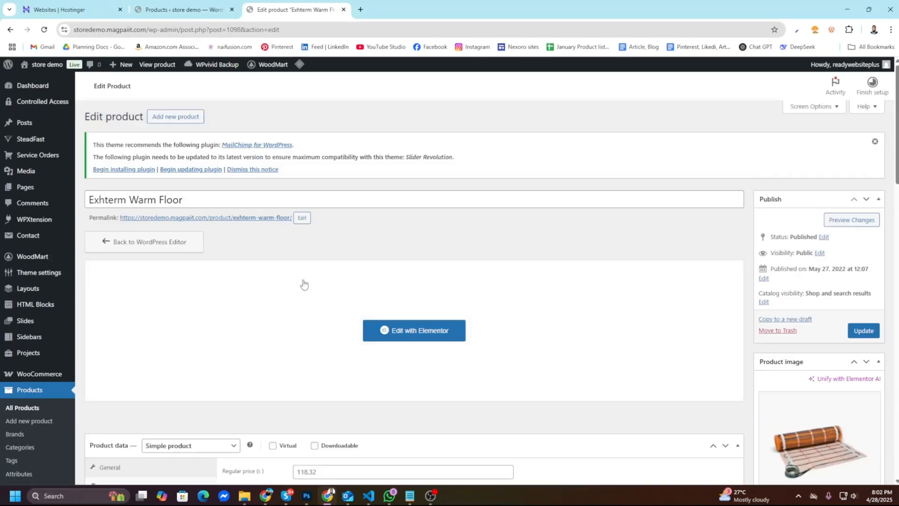
- Rename the product to "Exhterm Warm Floor - 4inch by 12 inch" and set its regular price to 200
click(239, 204)
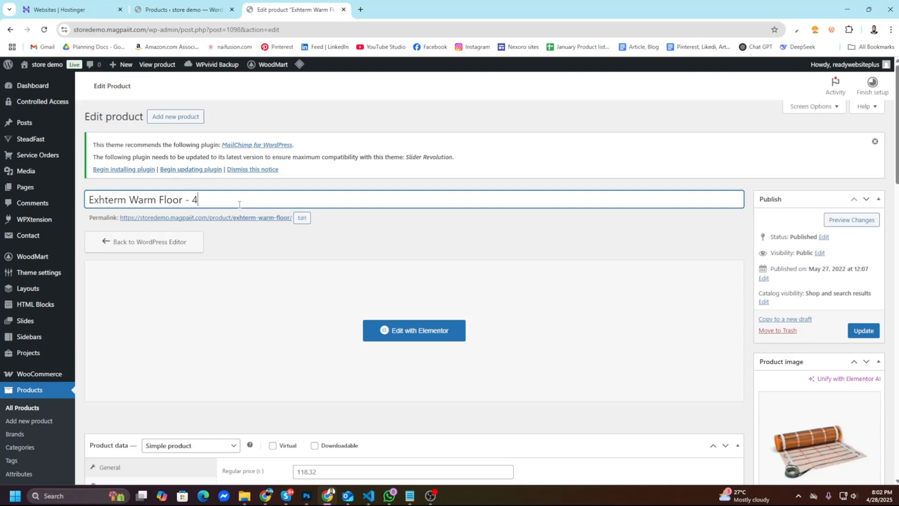
text(- 4inch by 12 inch)
scroll(279, 313, down, 6)
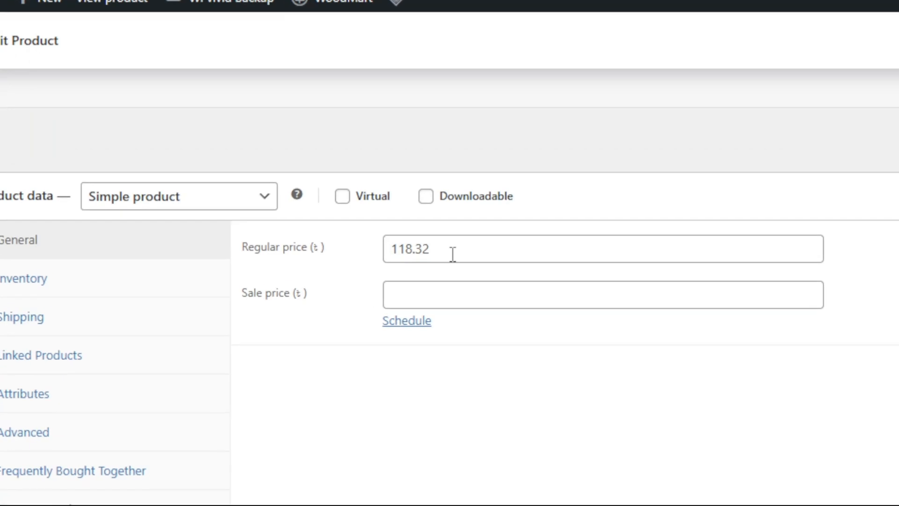
drag(328, 191, 221, 190)
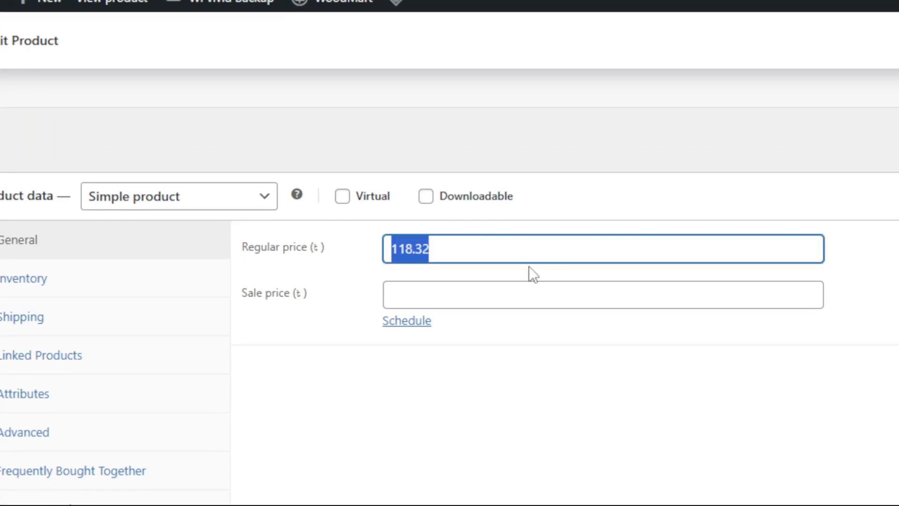
text(200)
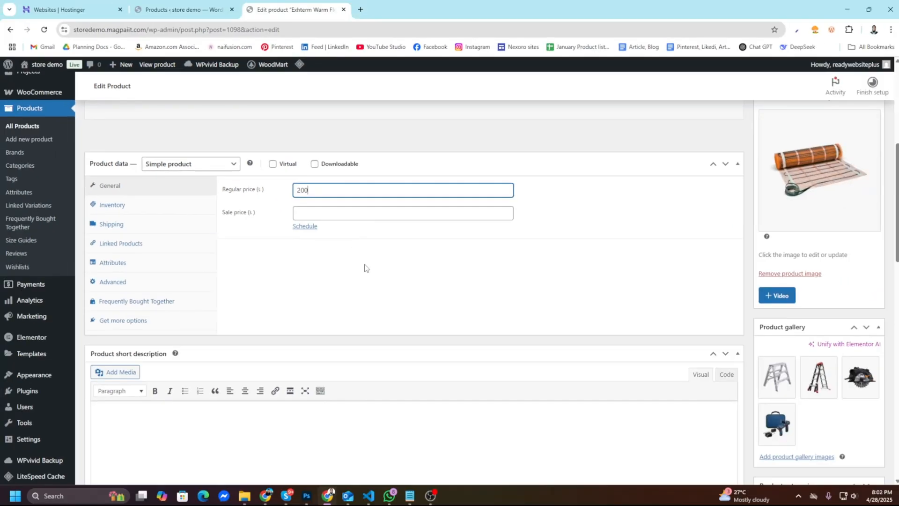
- Examine the product's short description, image, gallery, categories, tags and brand sections for other editable details
scroll(370, 266, down, 3)
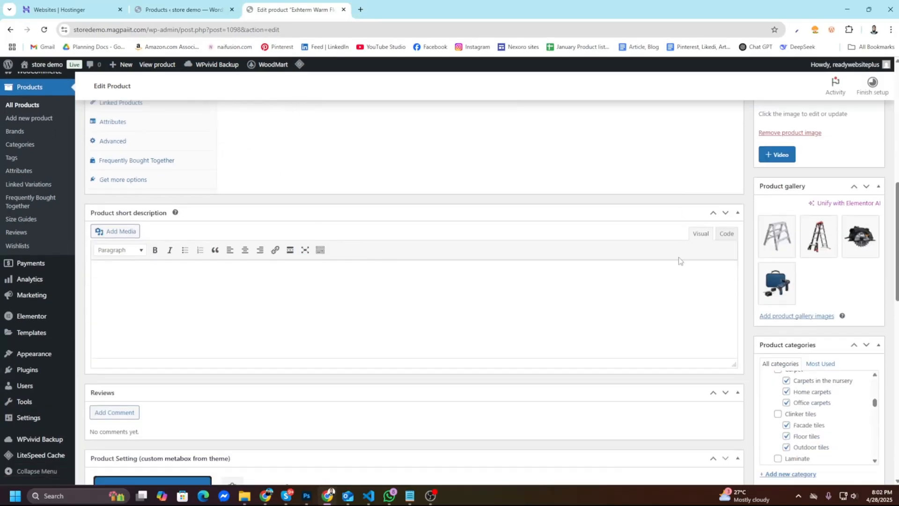
scroll(609, 281, down, 1)
scroll(587, 298, down, 10)
scroll(703, 299, up, 8)
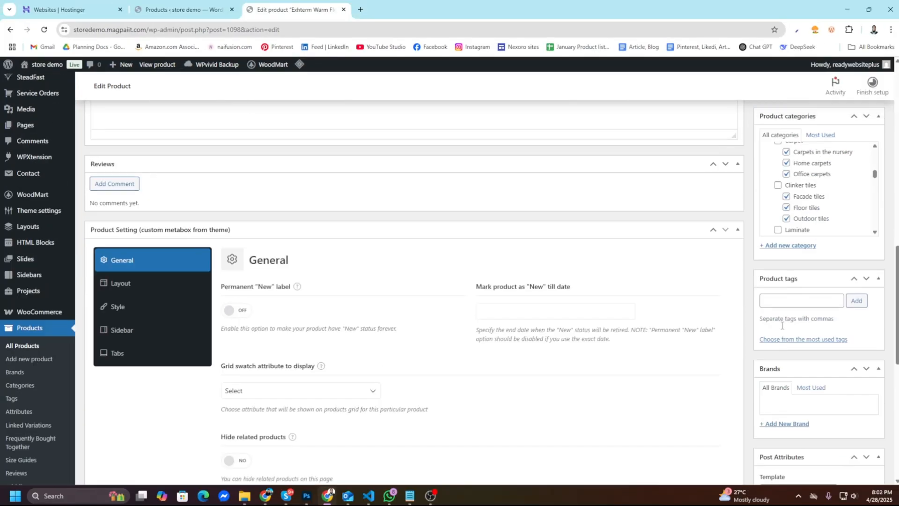
scroll(795, 299, up, 3)
scroll(795, 299, up, 2)
scroll(669, 337, up, 5)
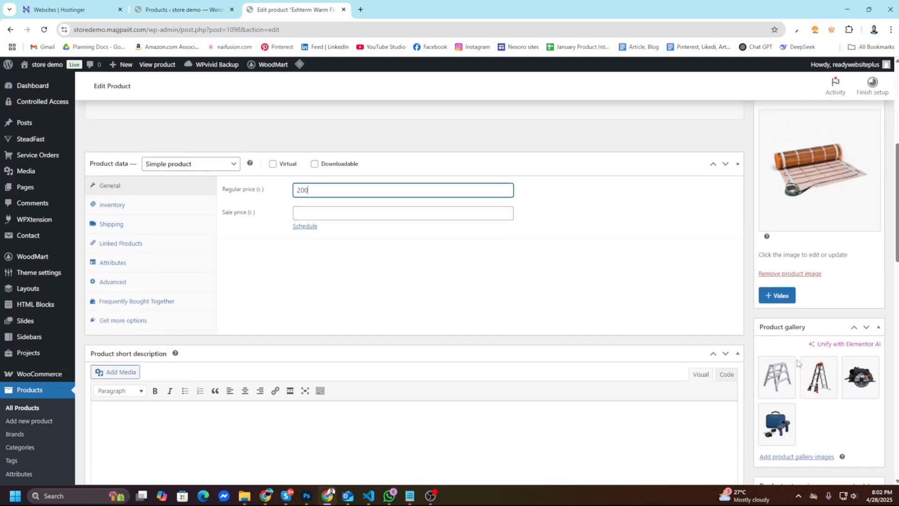
scroll(802, 350, down, 2)
mouse_move(786, 323)
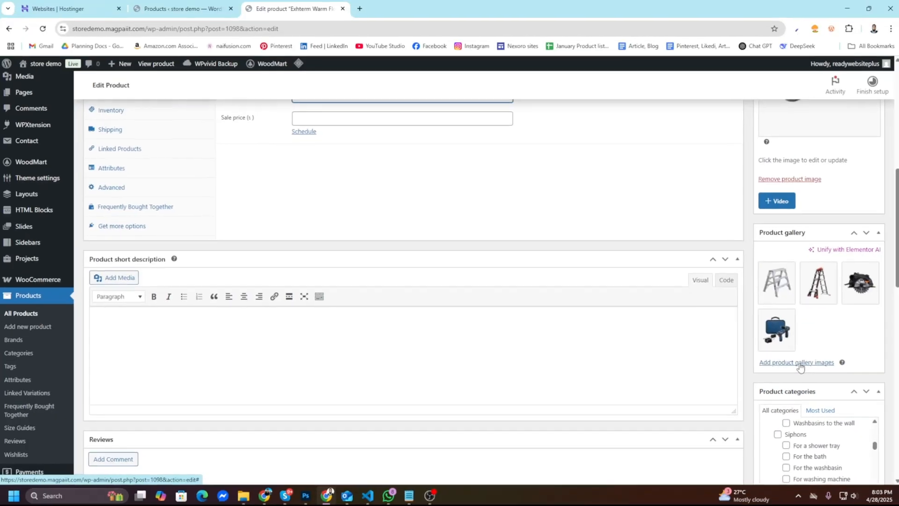
- Update the product to save its title and price, and reopen it for editing from the product list
scroll(703, 262, up, 5)
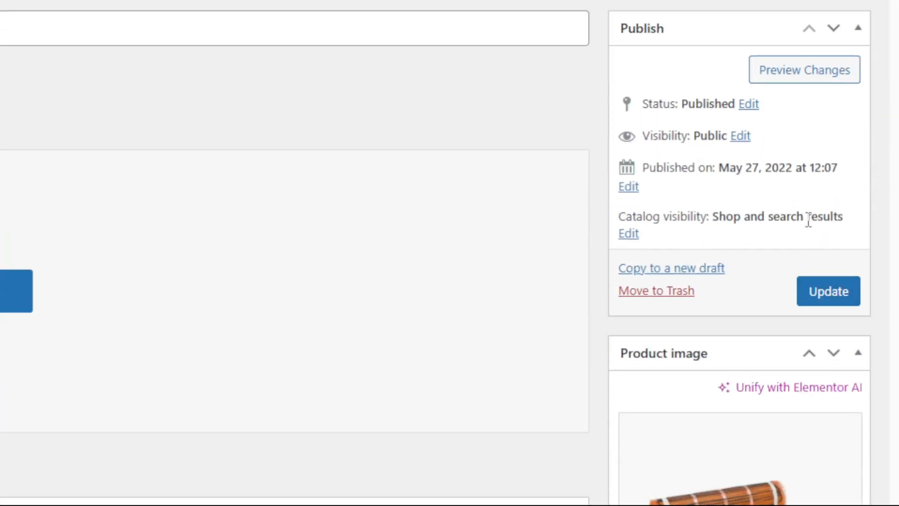
click(820, 290)
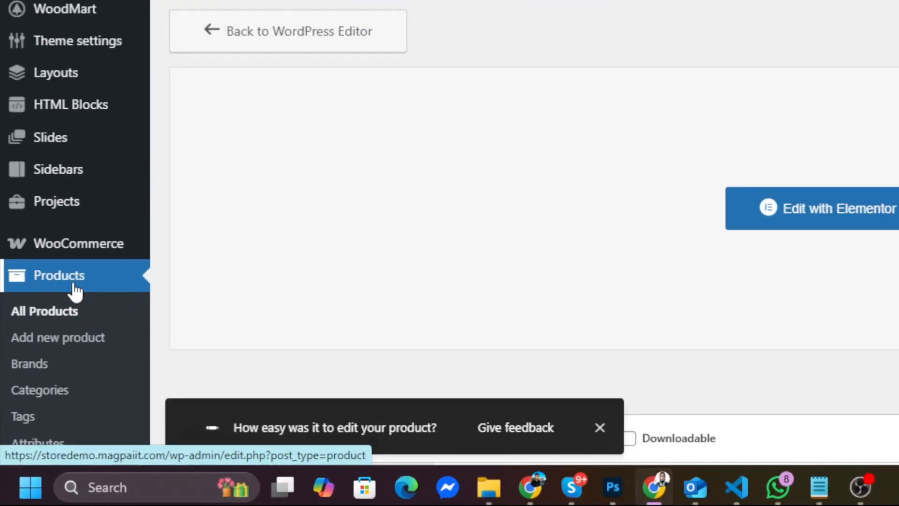
click(74, 283)
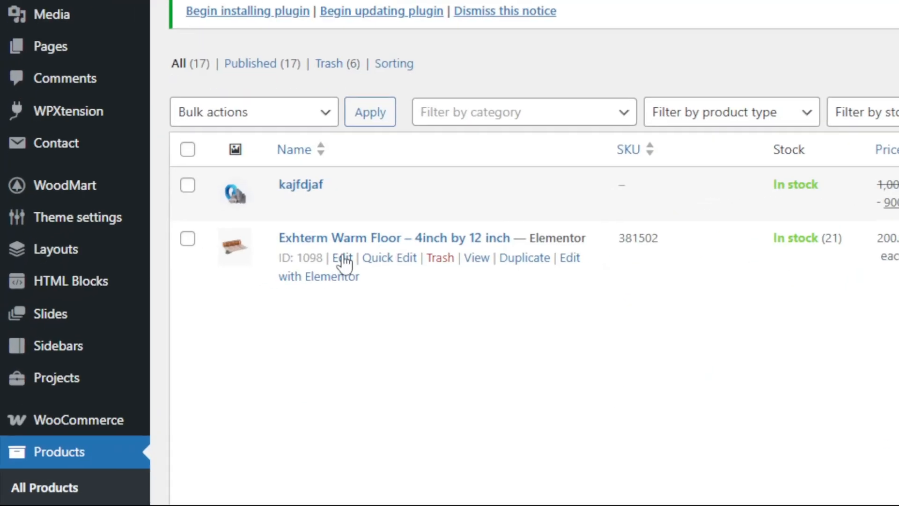
click(342, 258)
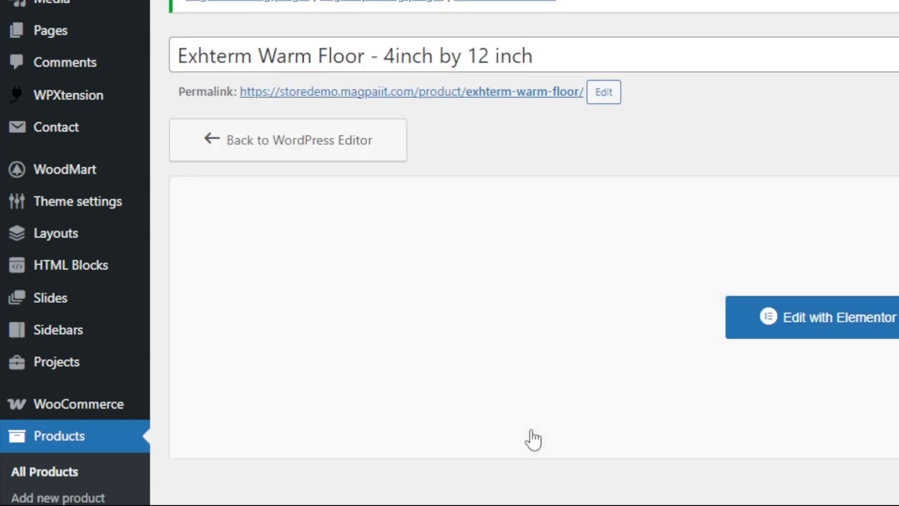
- Set the product's stock quantity to 200 in its inventory data and update the product
scroll(532, 438, down, 4)
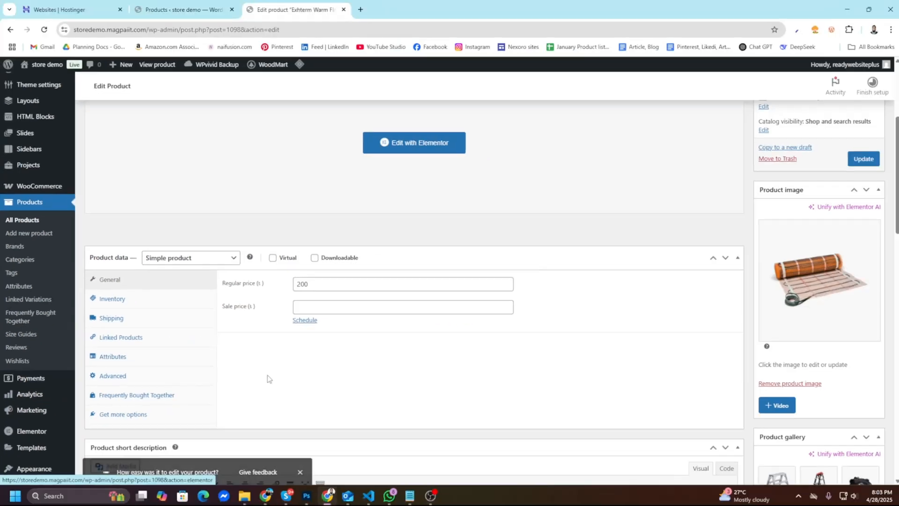
scroll(268, 378, down, 2)
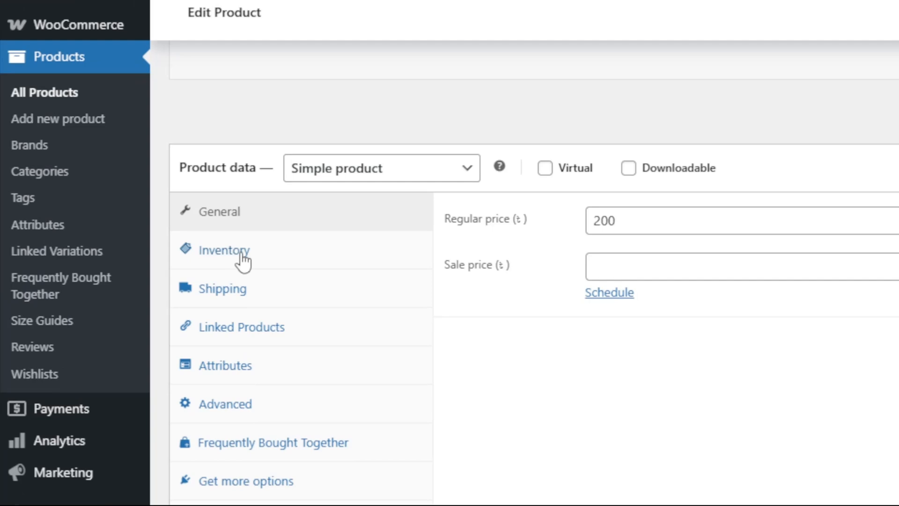
click(122, 210)
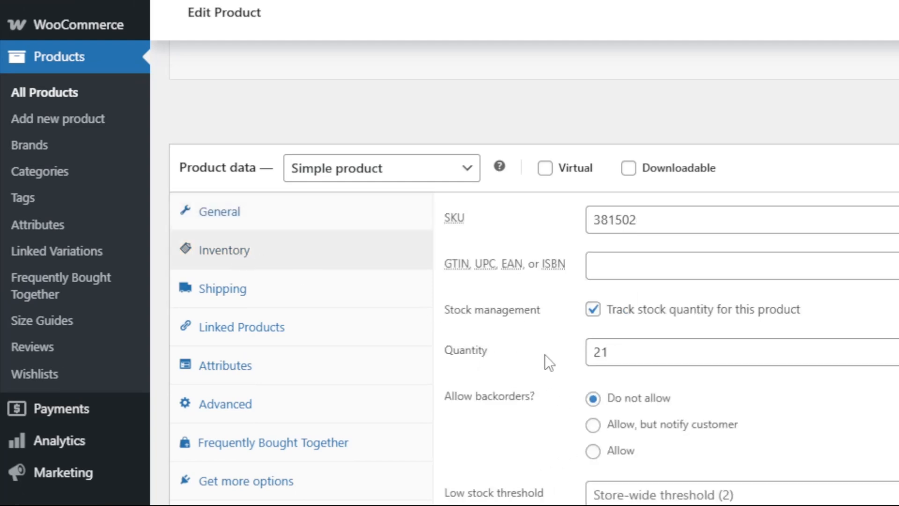
click(655, 359)
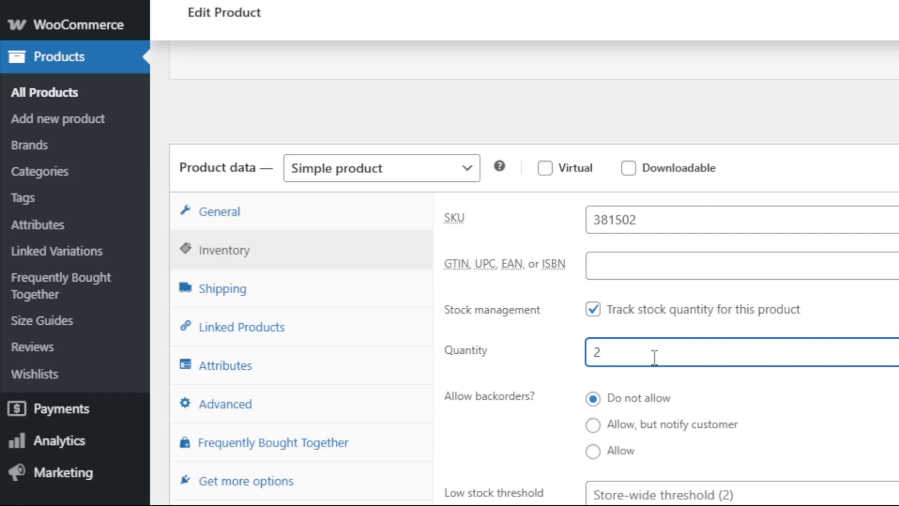
text(00)
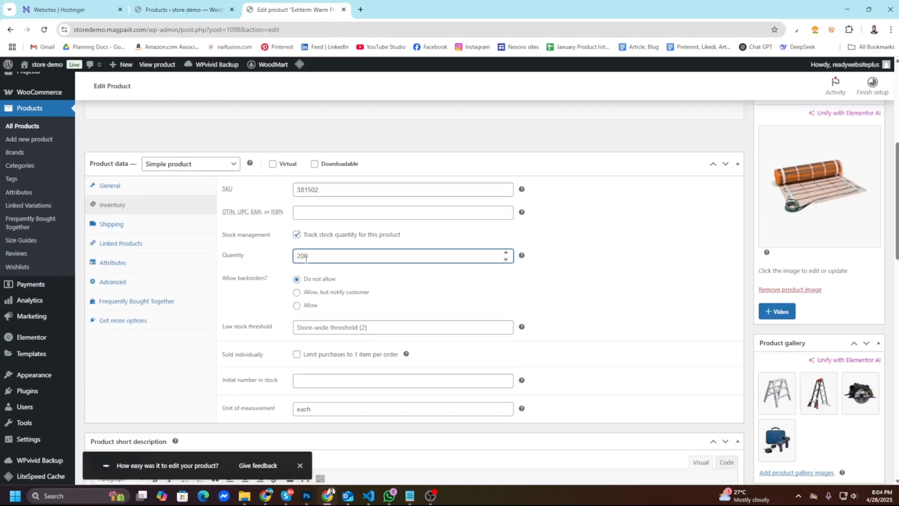
scroll(616, 494, down, 6)
scroll(309, 309, up, 10)
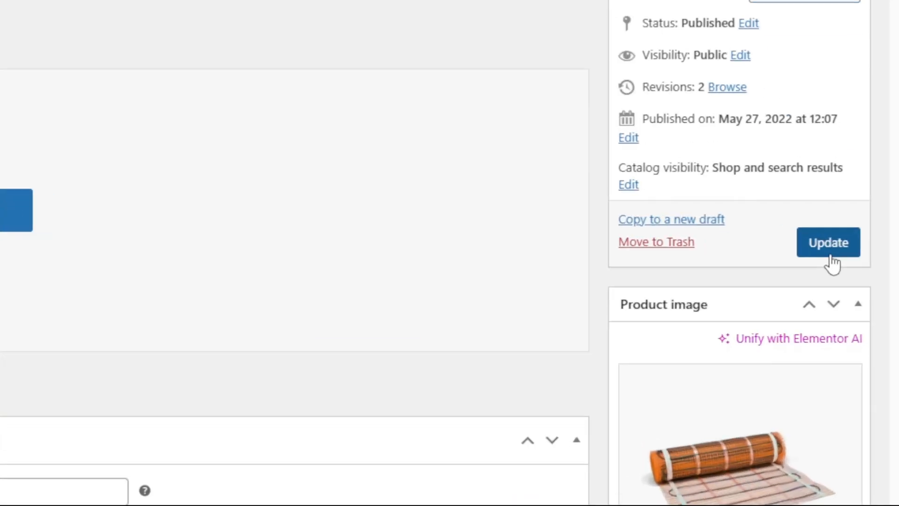
click(863, 348)
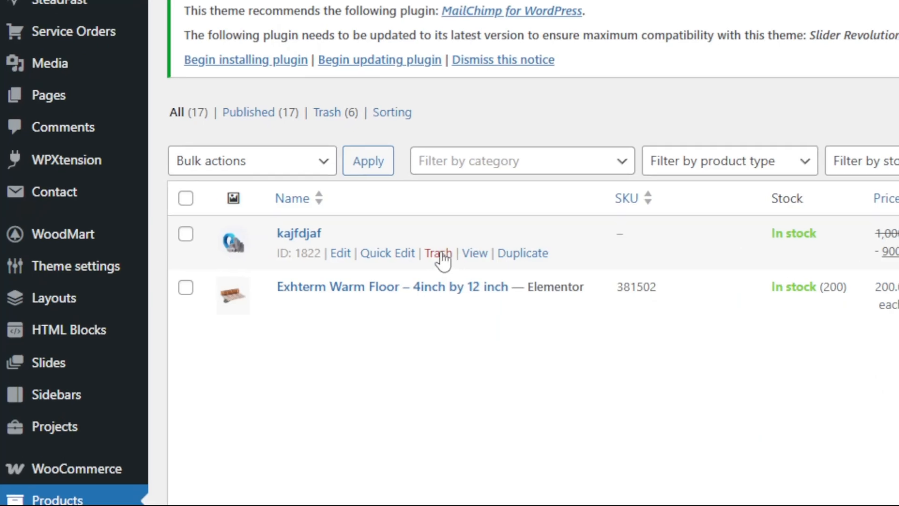
- Move the product "kajfdjaf" to the Trash, accepting the deletion of a product with sales, and open the list of trashed products
click(440, 256)
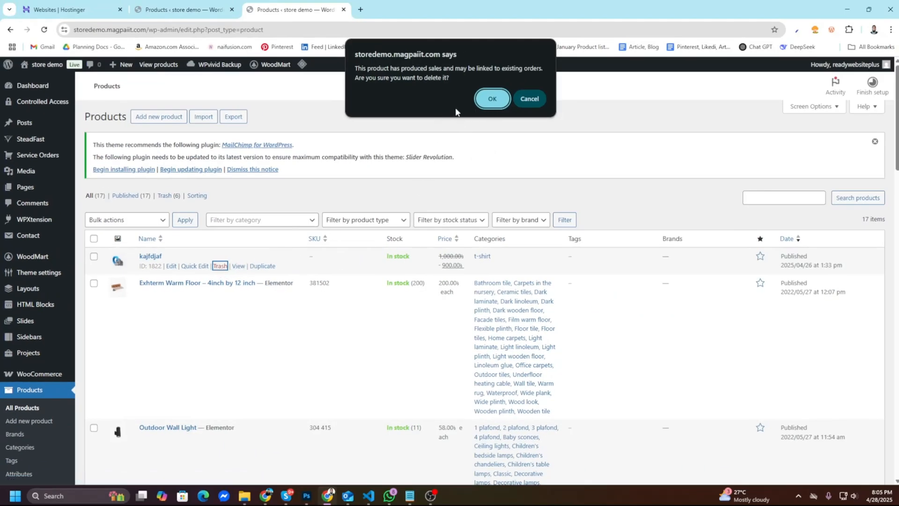
click(495, 104)
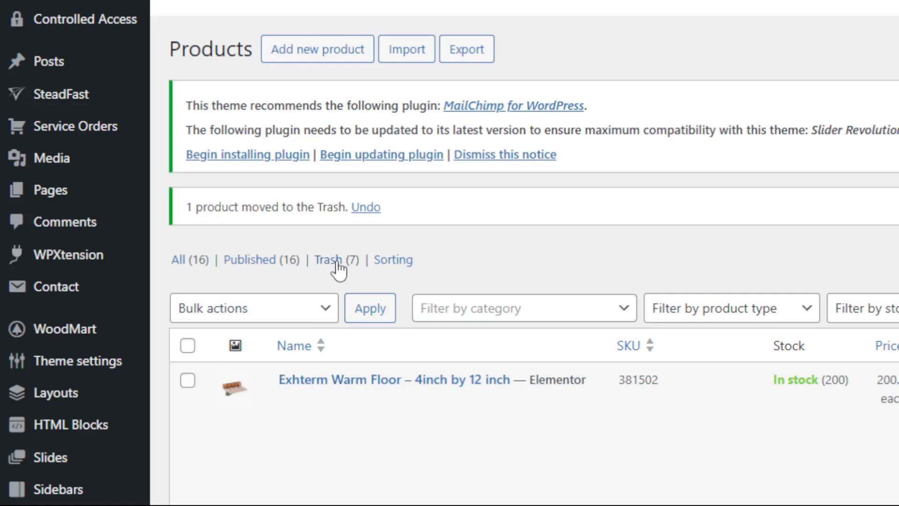
click(338, 268)
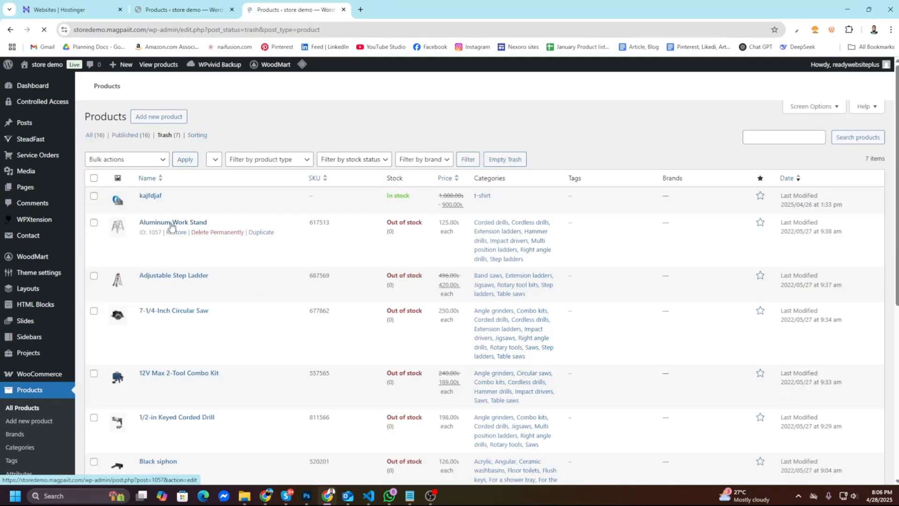
- Look through the trashed products and permanently delete "kajfdjaf"
scroll(330, 326, down, 3)
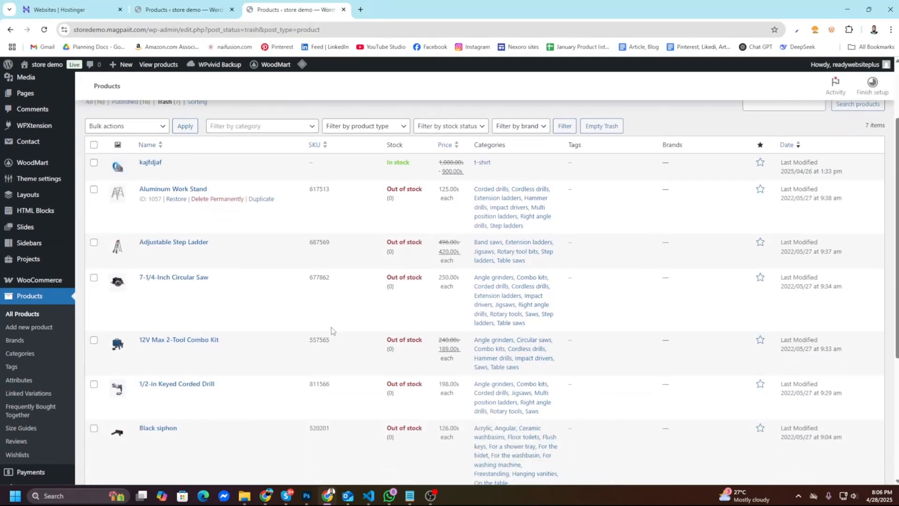
scroll(331, 327, down, 1)
scroll(288, 363, down, 1)
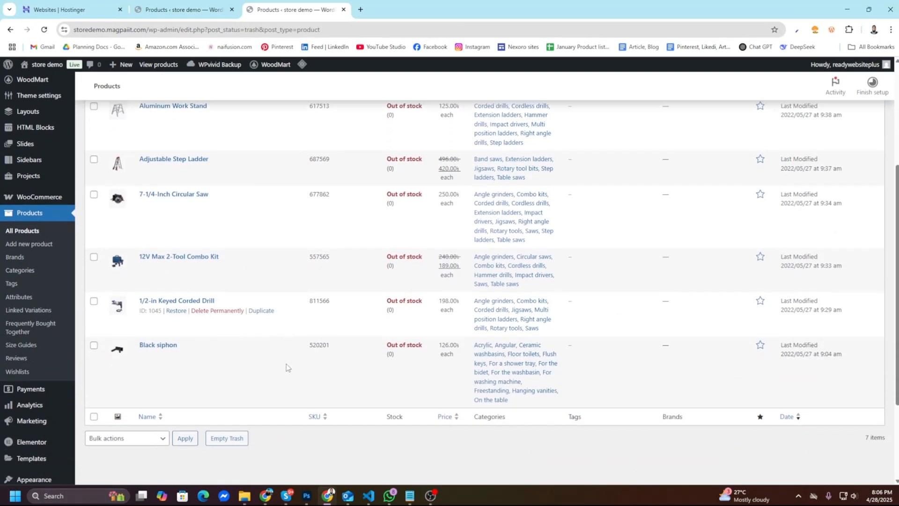
scroll(287, 370, up, 3)
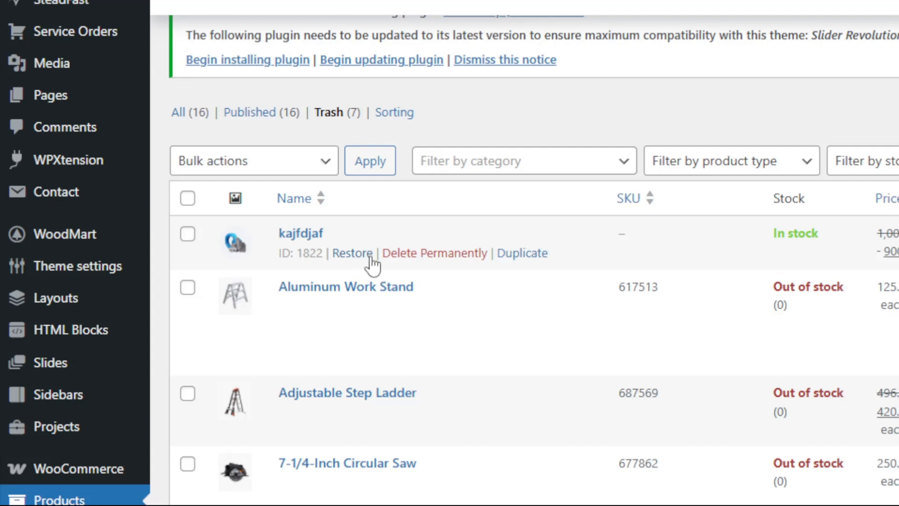
click(420, 260)
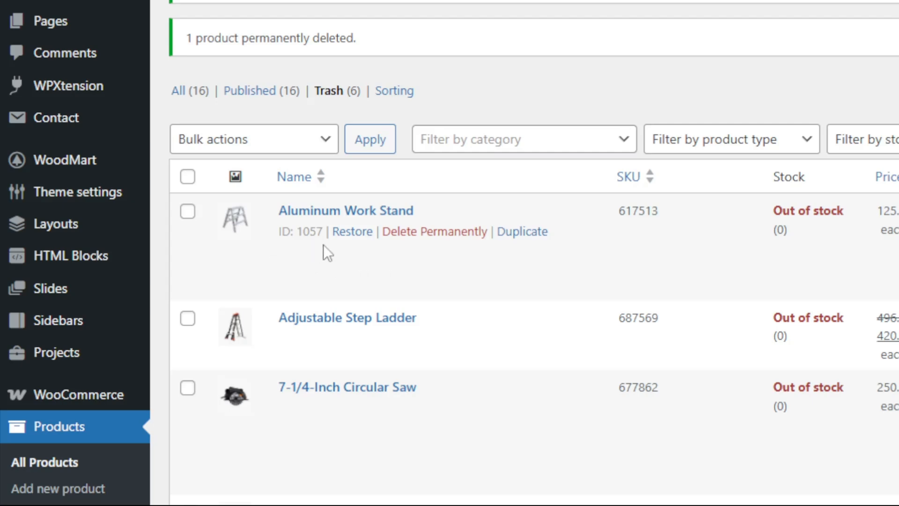
- Restore the "Aluminum Work Stand" product from the Trash and locate it in the list of published products
click(354, 234)
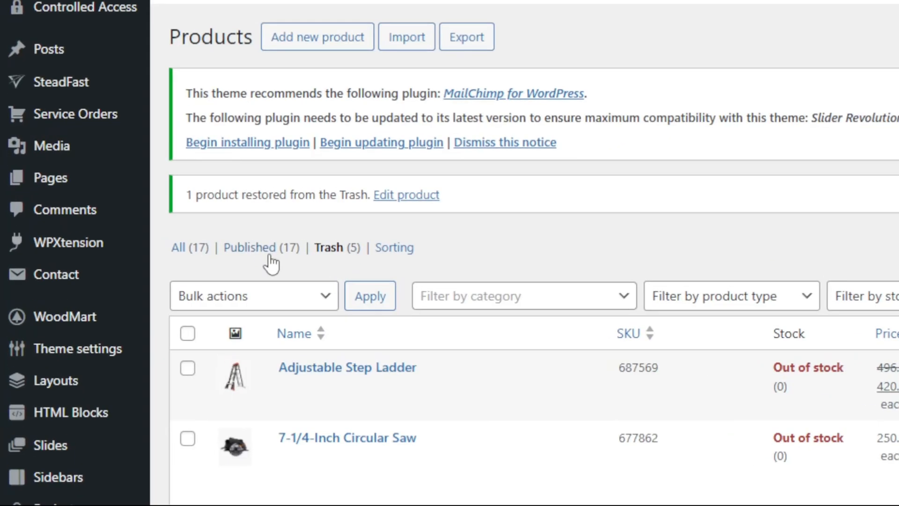
click(270, 257)
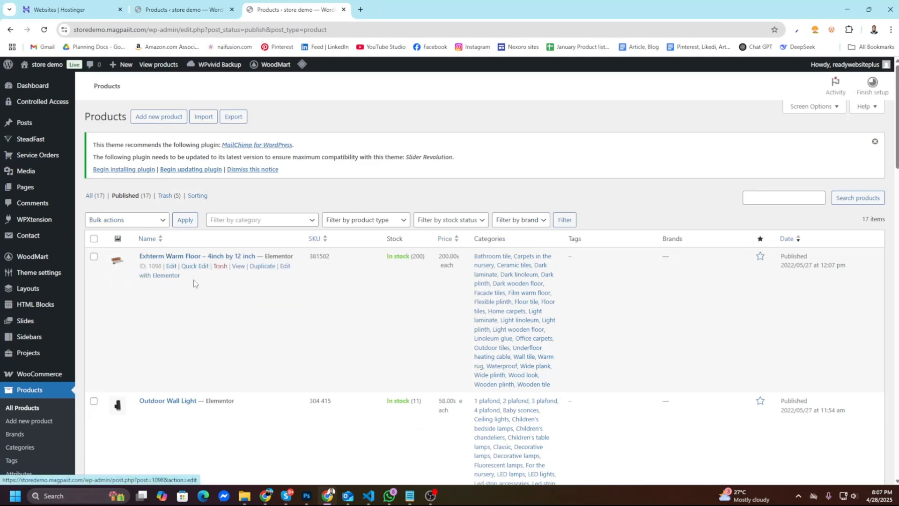
scroll(231, 324, down, 12)
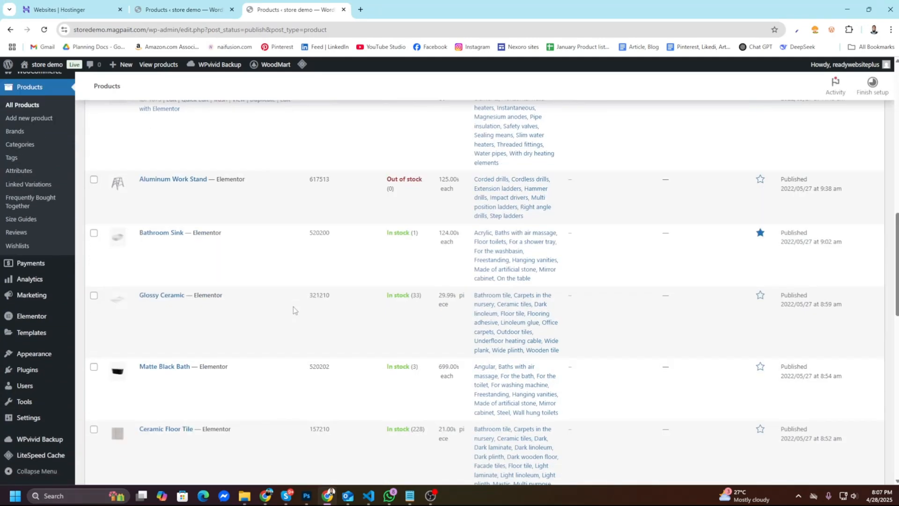
scroll(293, 307, up, 2)
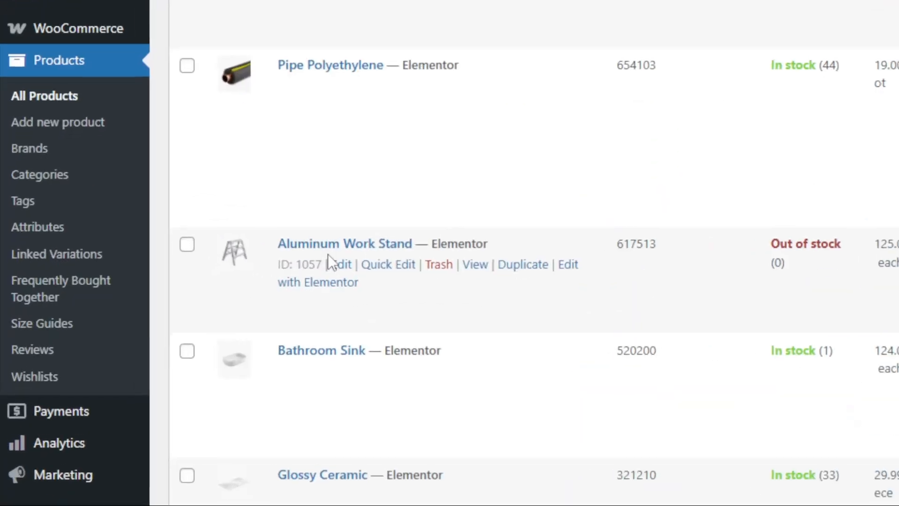